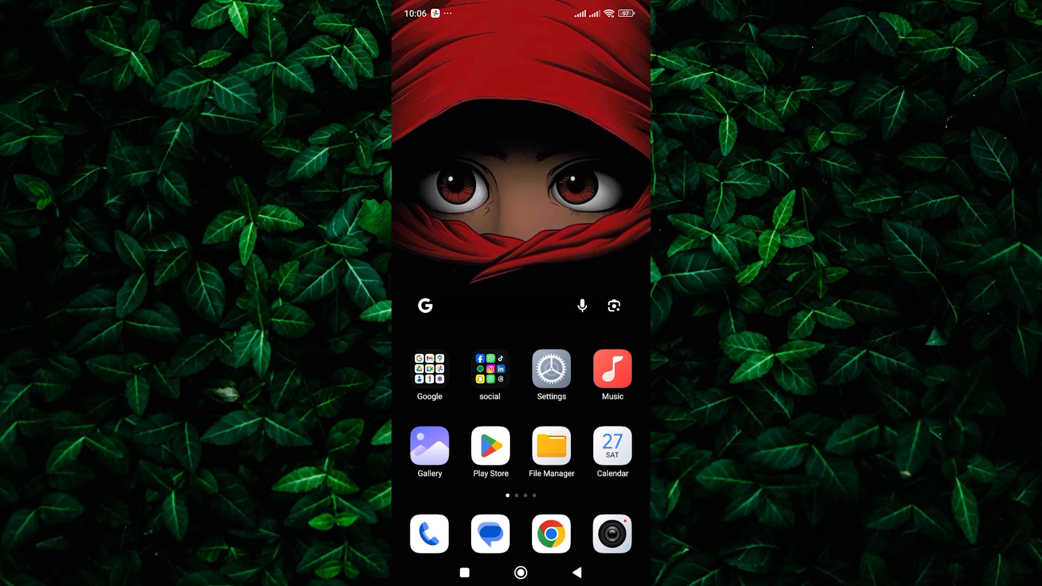
Open the social apps folder on the Android home screen.
click(489, 371)
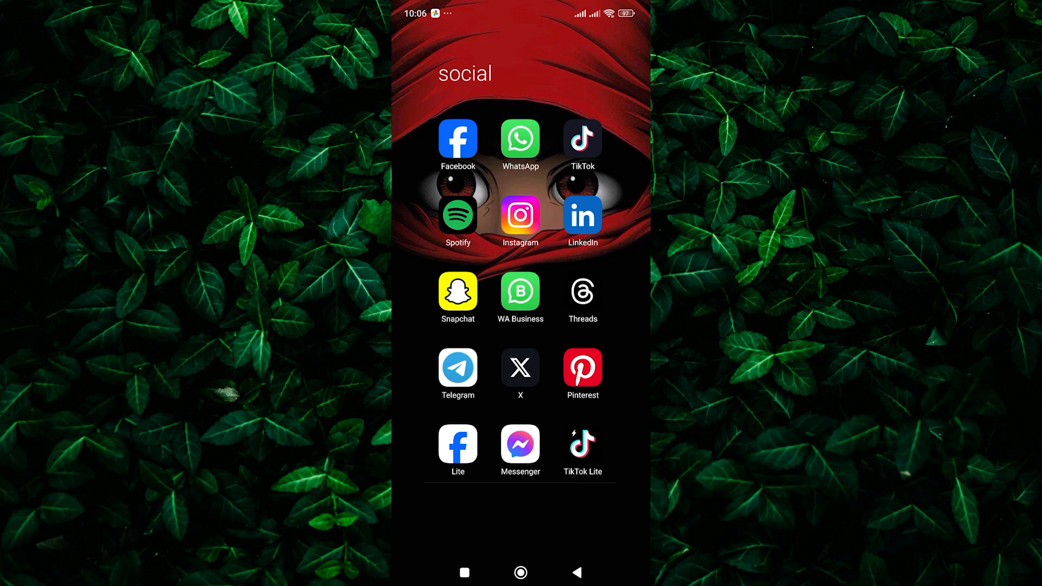
Launch Instagram, go to the own profile and bring up its options menu.
click(520, 216)
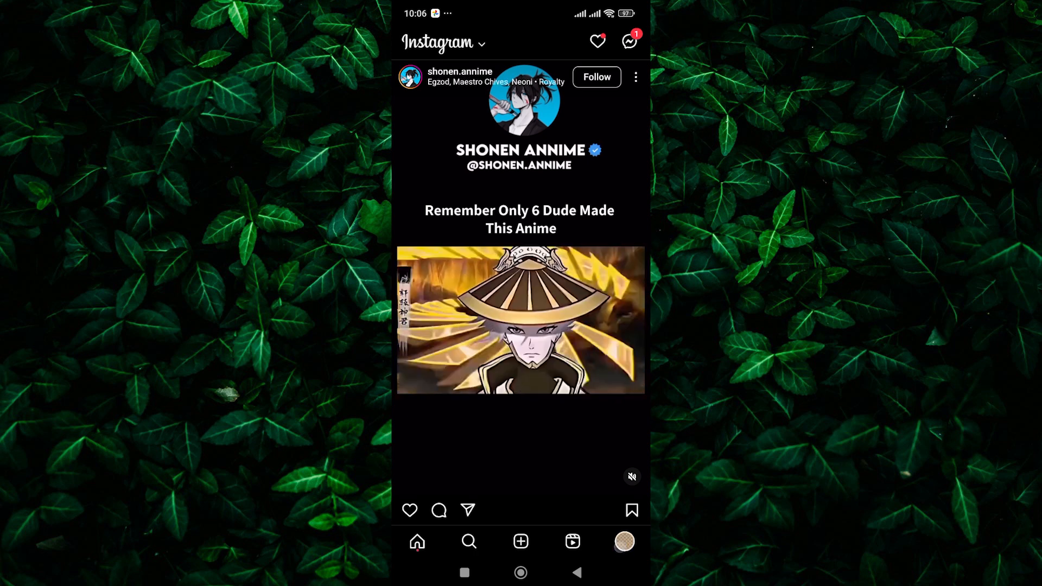
click(625, 542)
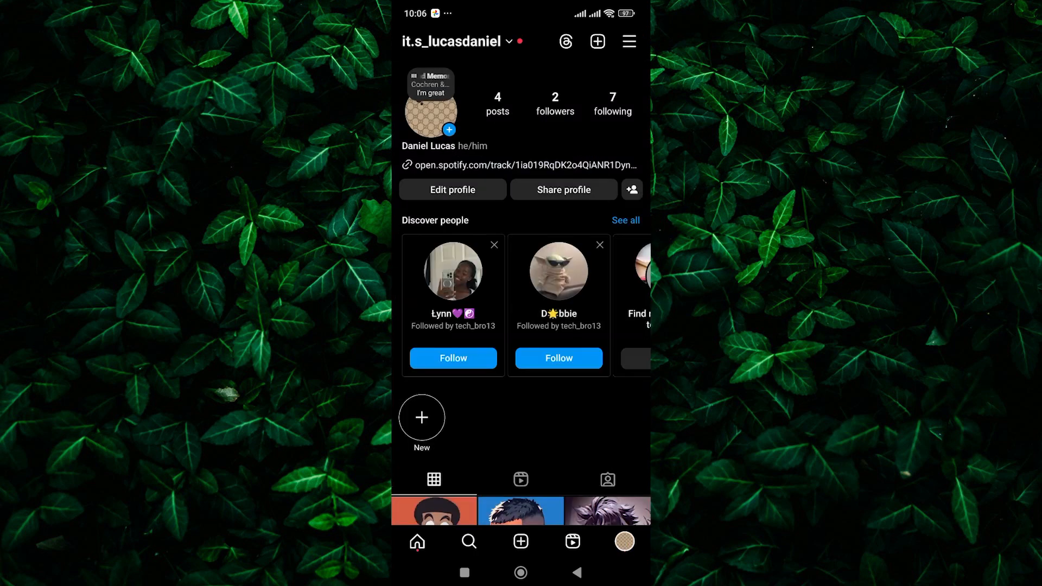
click(629, 42)
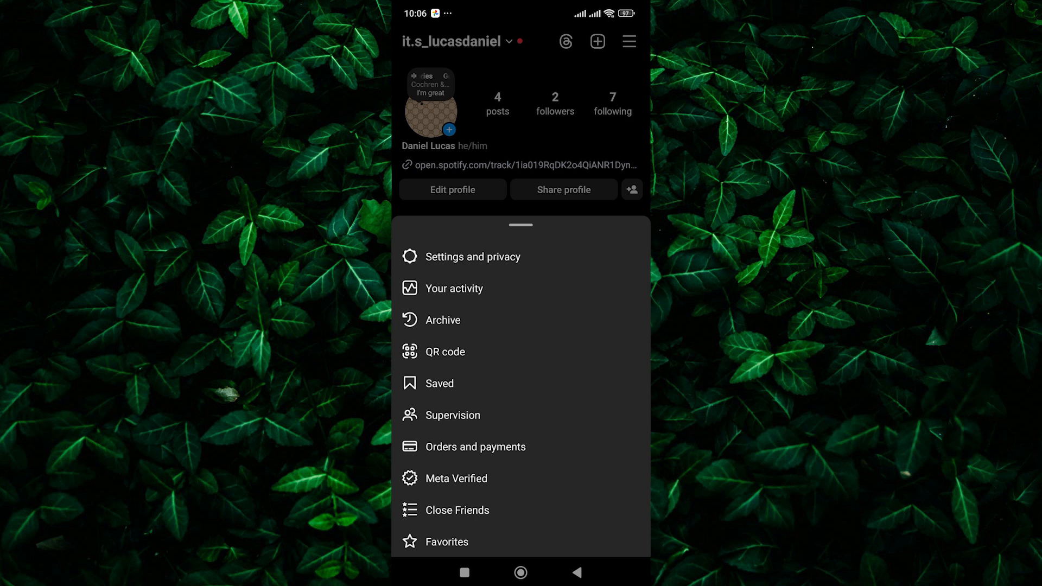
Reach Account ownership and control via Settings and privacy, Accounts Center and Personal details.
click(545, 258)
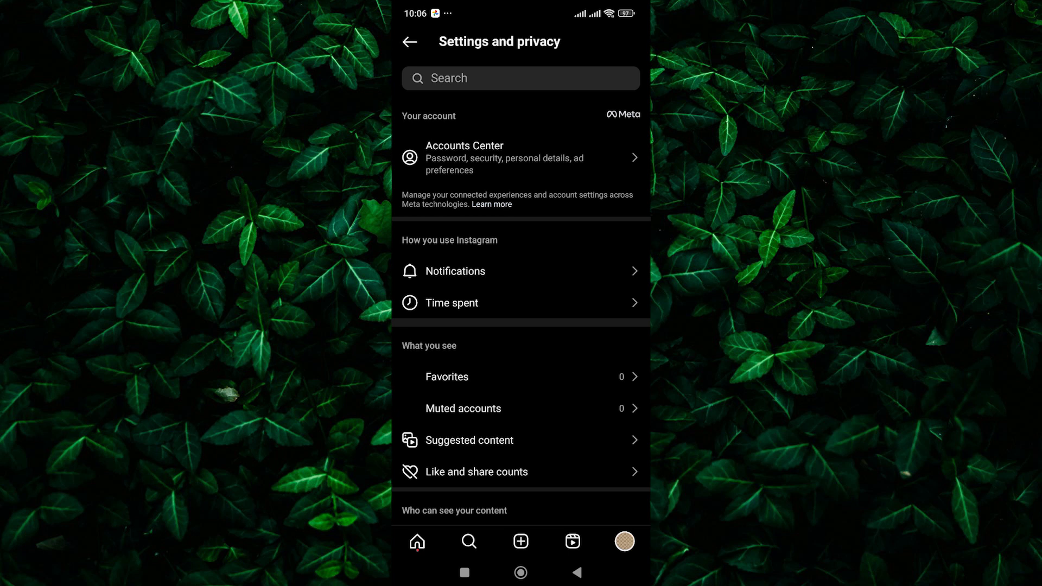
click(567, 157)
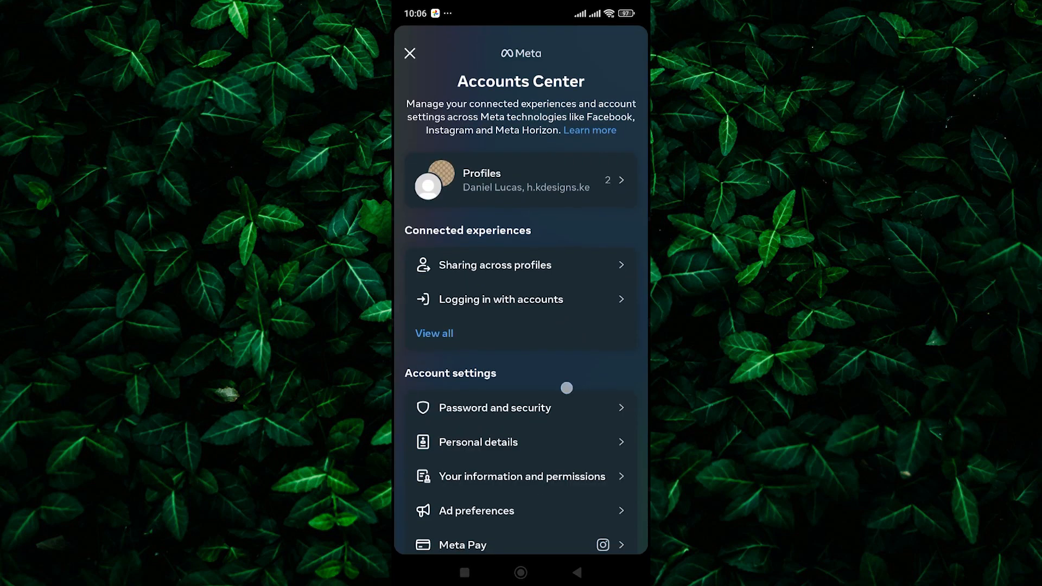
scroll(565, 386, down, 2)
click(561, 285)
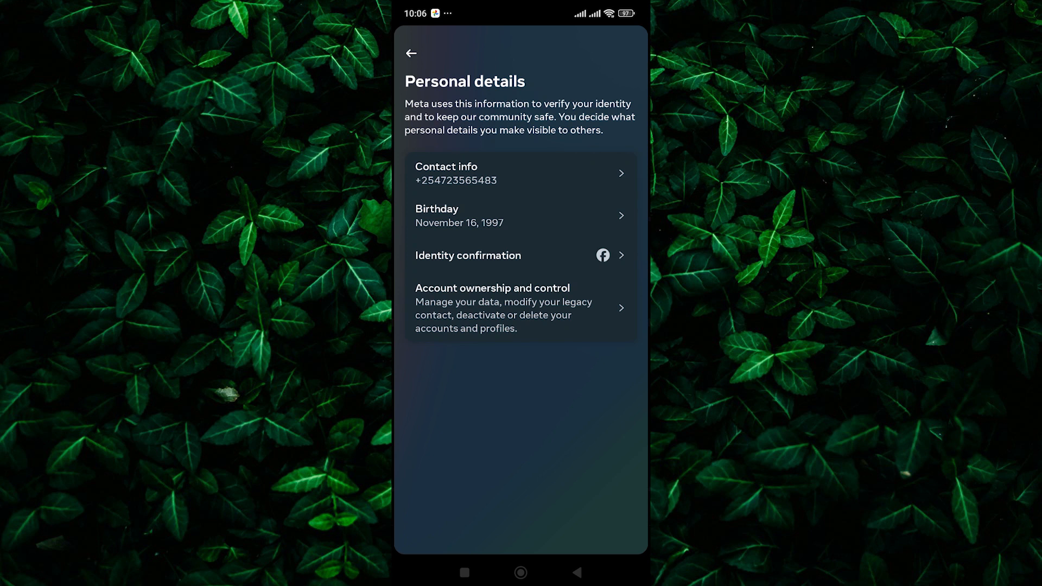
click(521, 307)
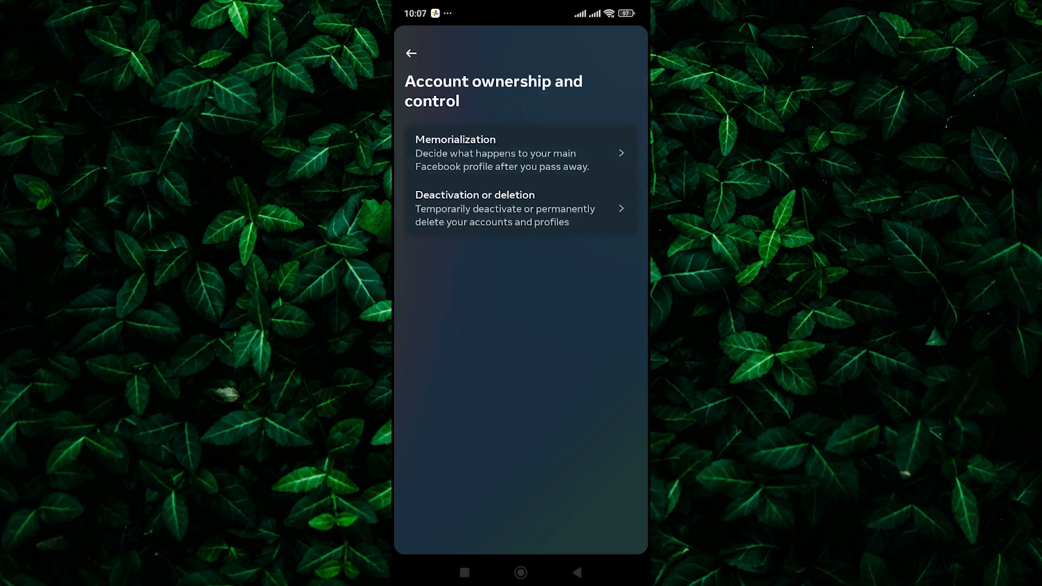
Choose Deactivation or deletion and proceed with permanently deleting the account.
click(598, 210)
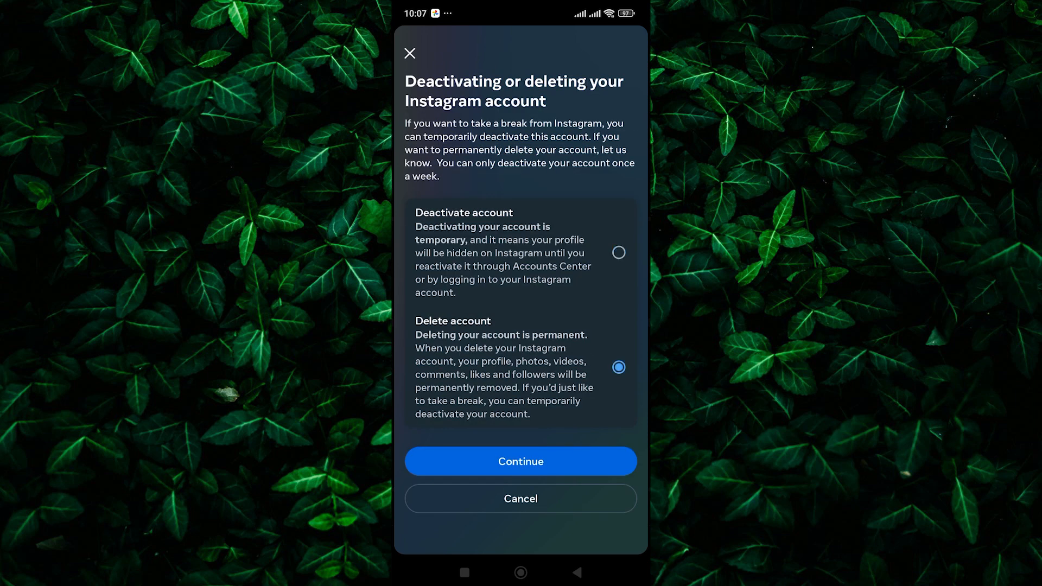
click(520, 461)
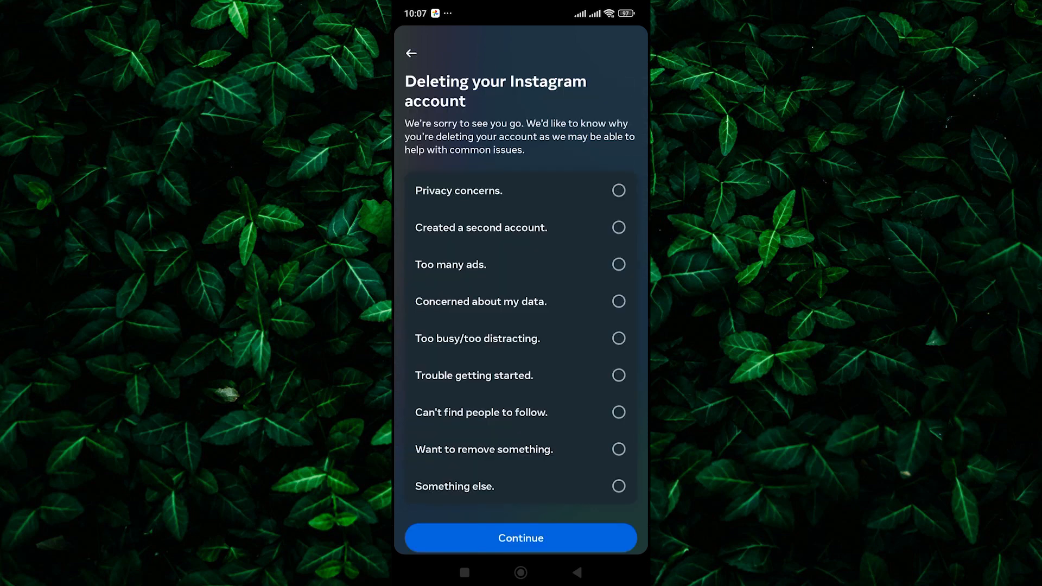
Give 'Created a second account' as the reason and continue to the password re-entry prompt.
click(619, 227)
click(547, 538)
click(520, 180)
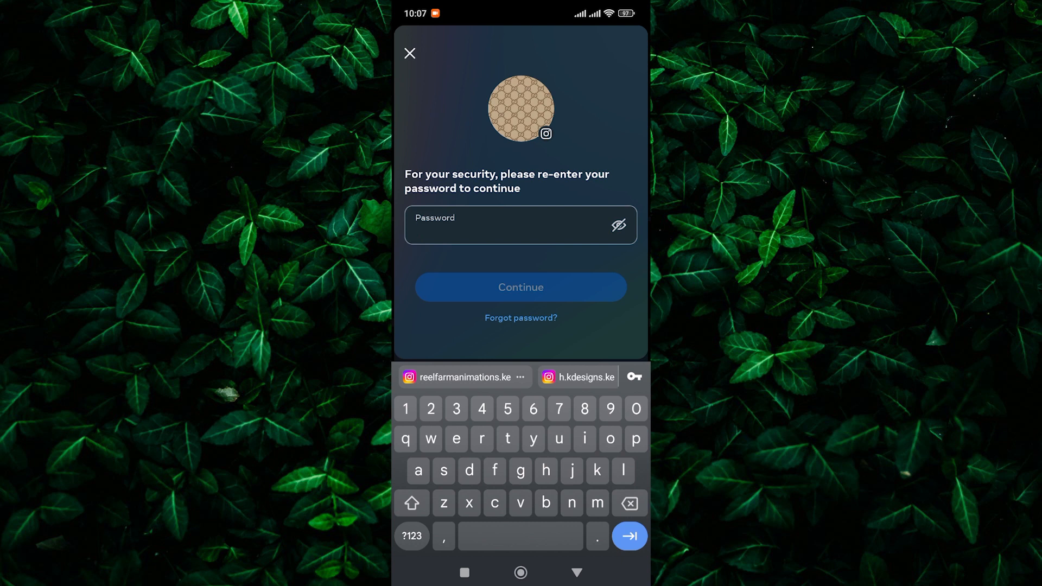
Back out of the password prompt and leave Instagram for the Android home screen.
click(583, 571)
click(579, 573)
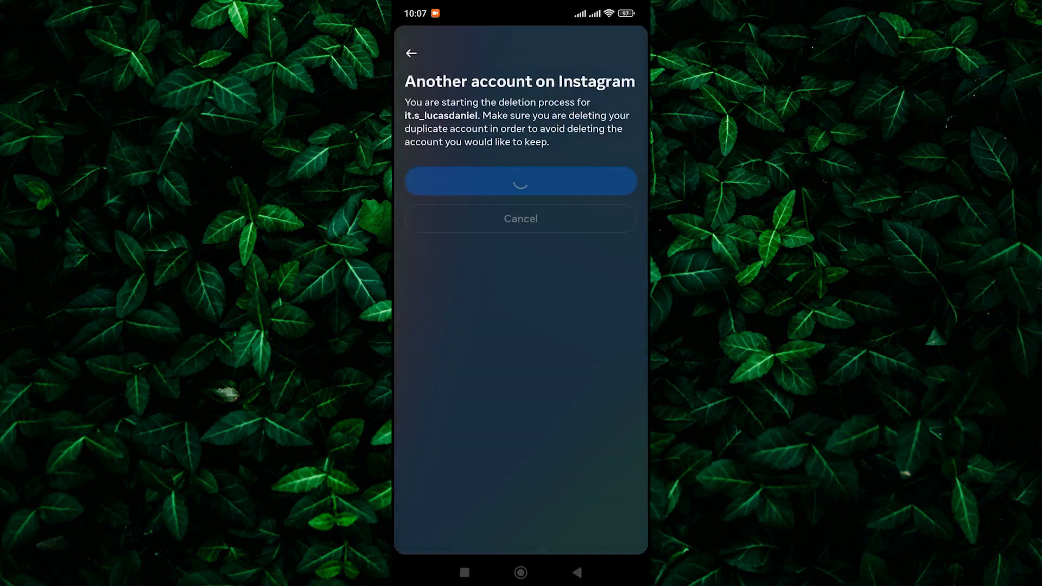
click(577, 572)
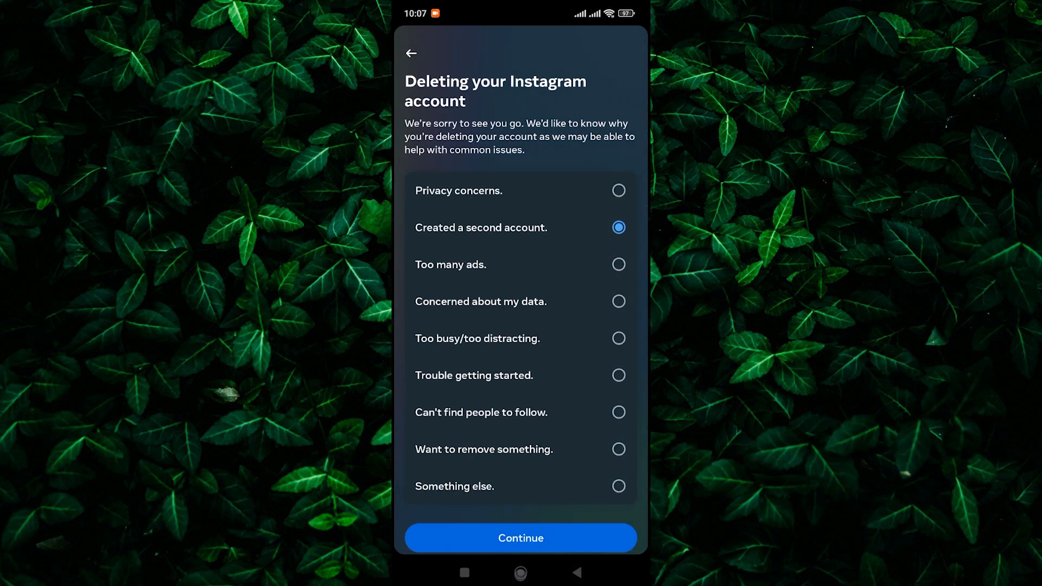
click(521, 573)
click(521, 573)
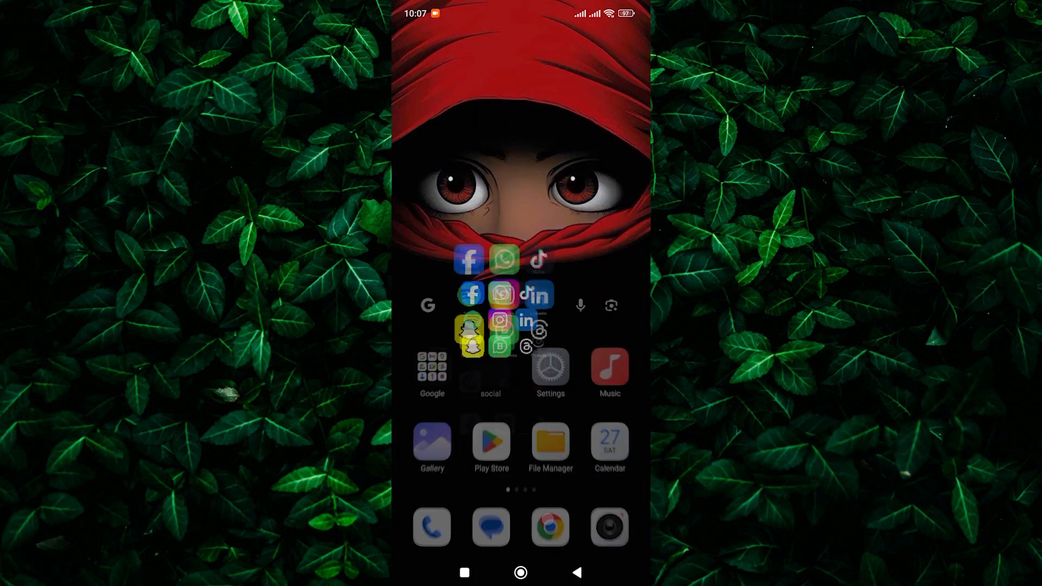